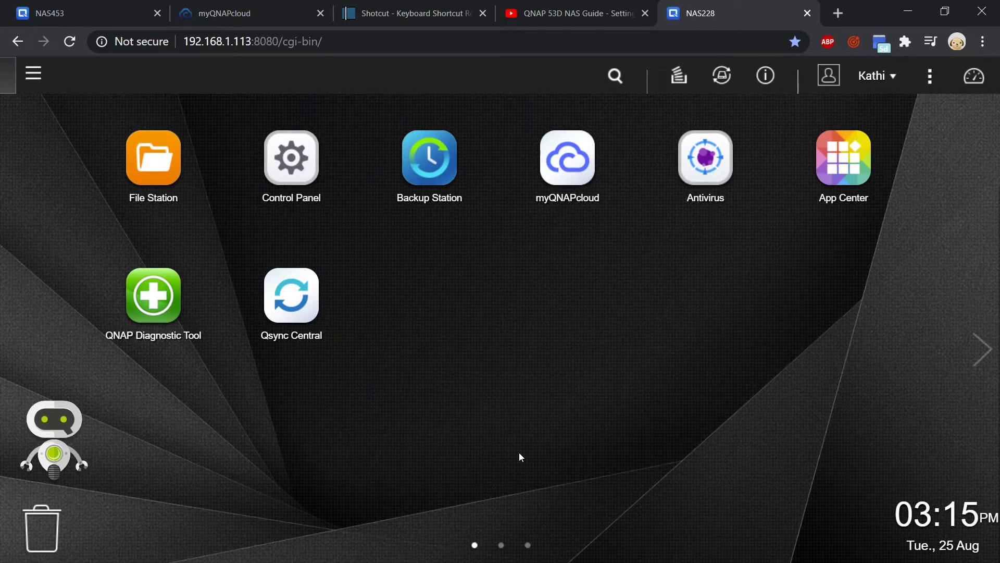
- Launch myQNAPcloud from the Main Menu and start its setup wizard
left_click(28, 73)
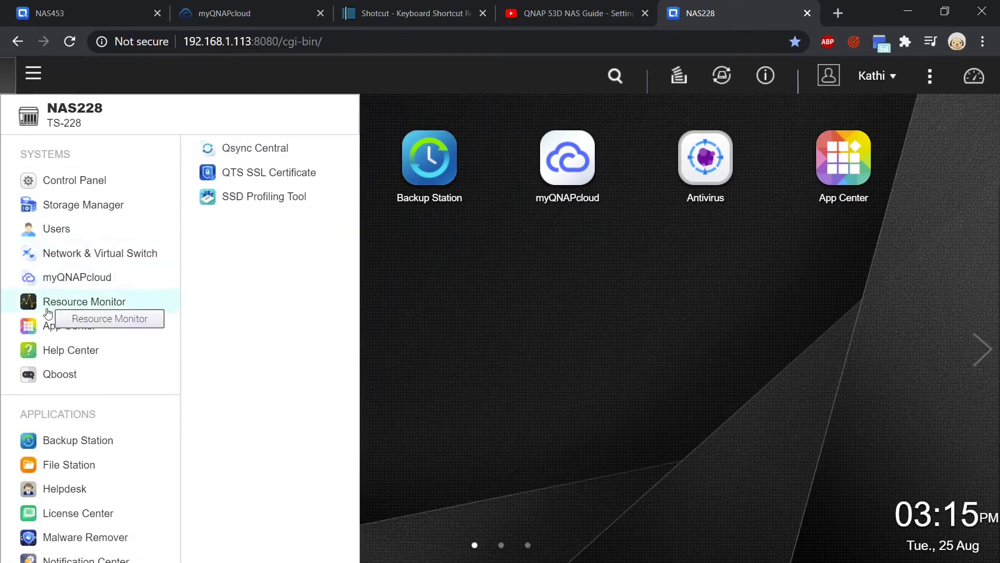
left_click(85, 276)
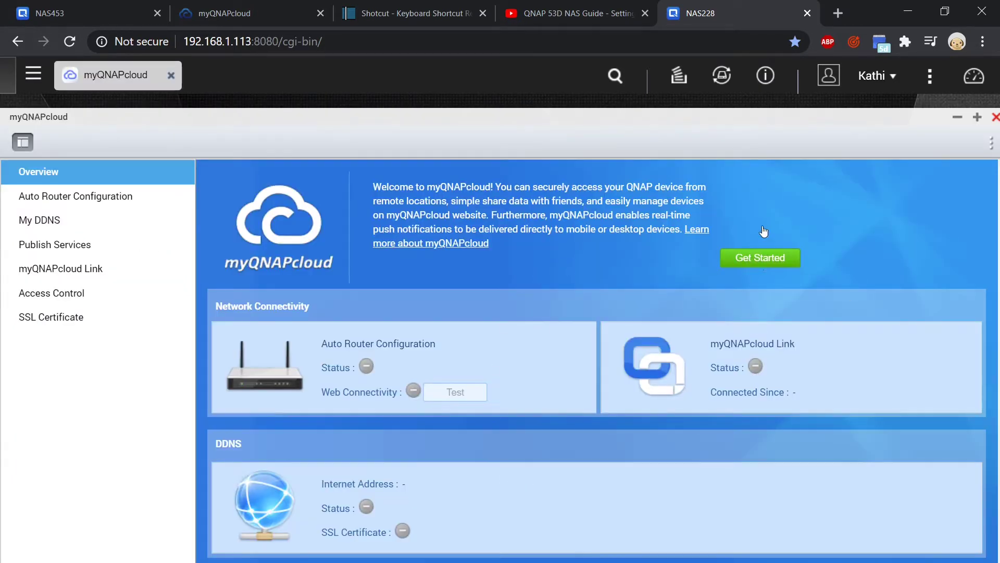
left_click(772, 259)
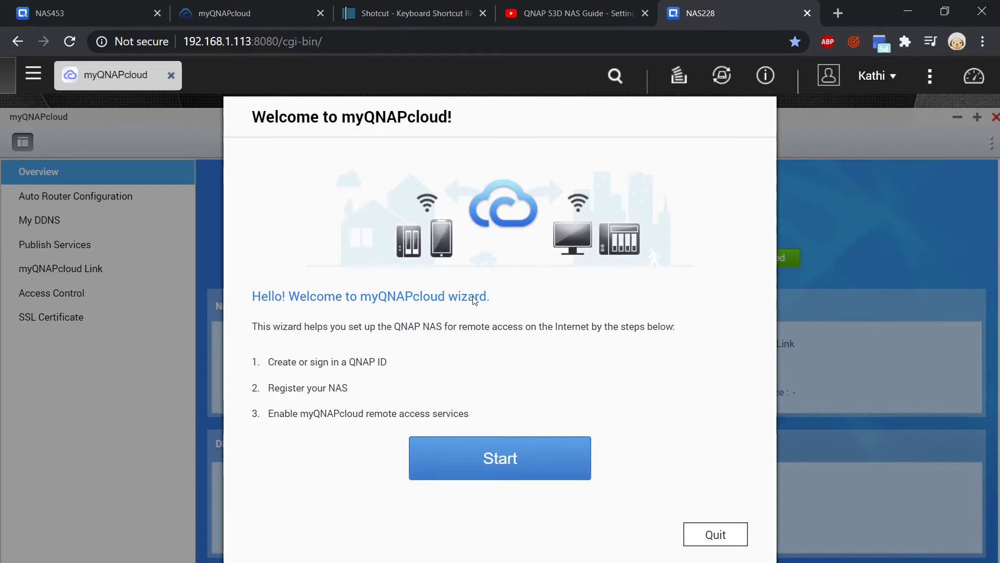
left_click(503, 453)
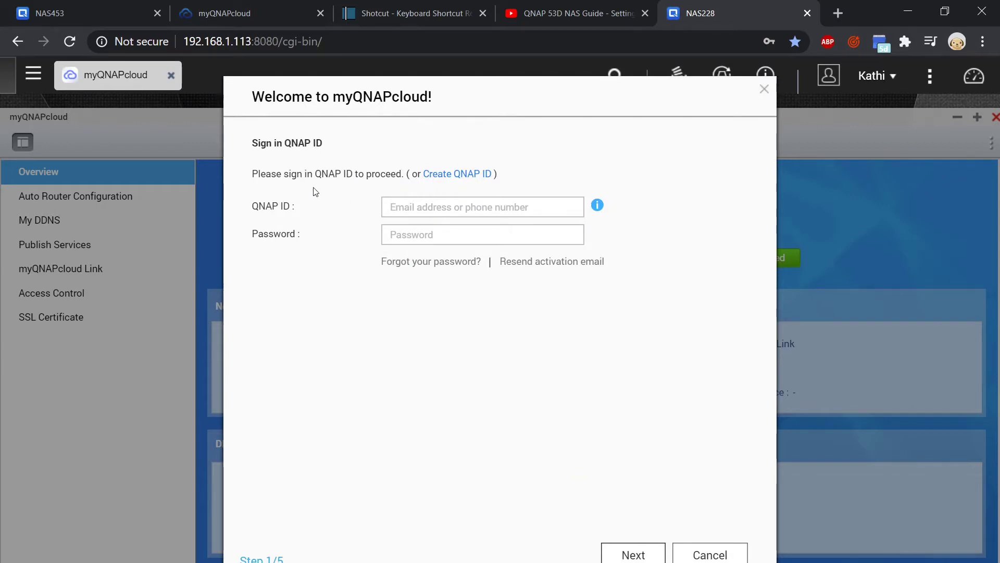
- Look at the QNAP ID sign-up page, close it, and sign in with the QNAP ID
left_click(460, 180)
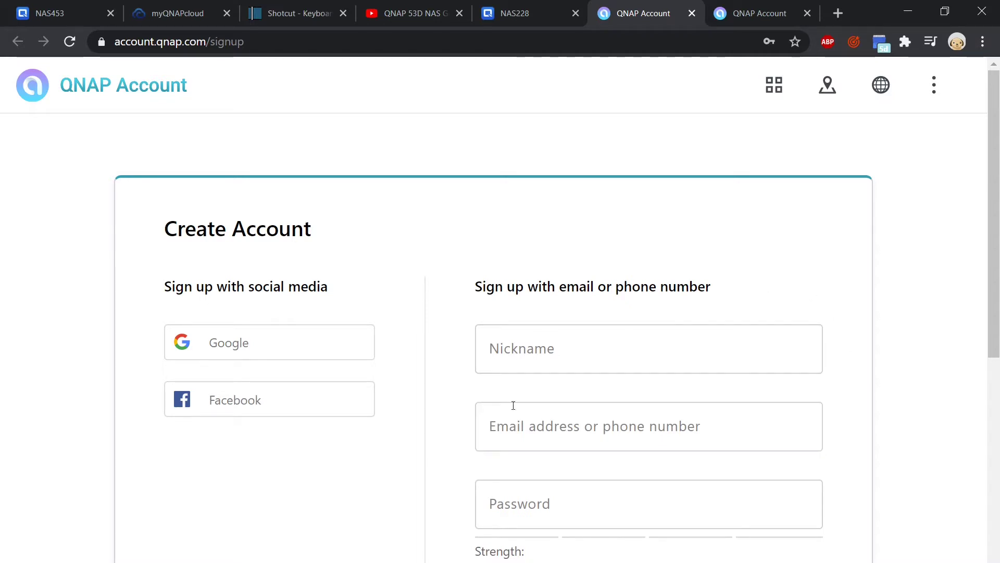
key("ctrl+w")
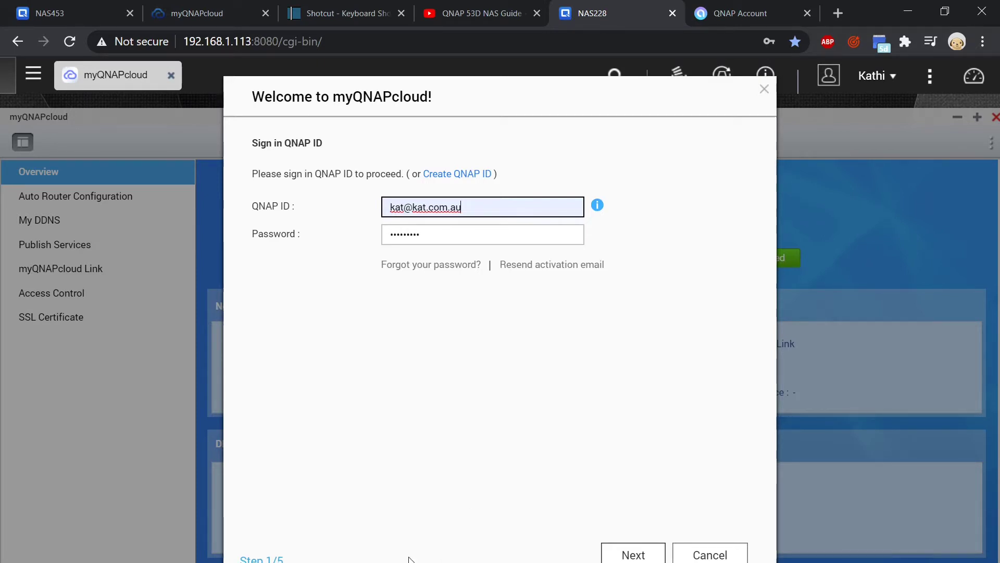
left_click(651, 554)
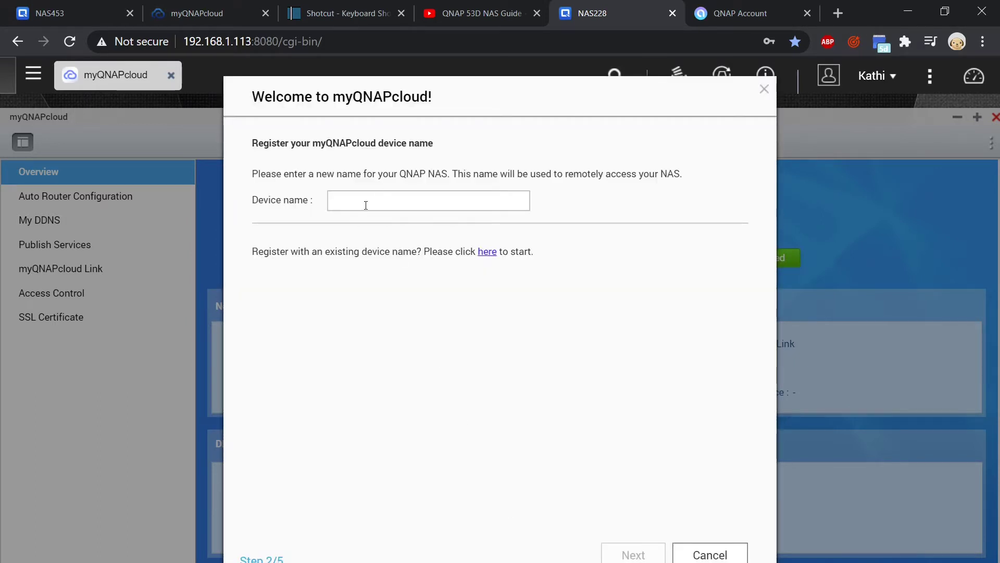
- Paste device name KATNAS228 into the wizard and continue
left_click(366, 204)
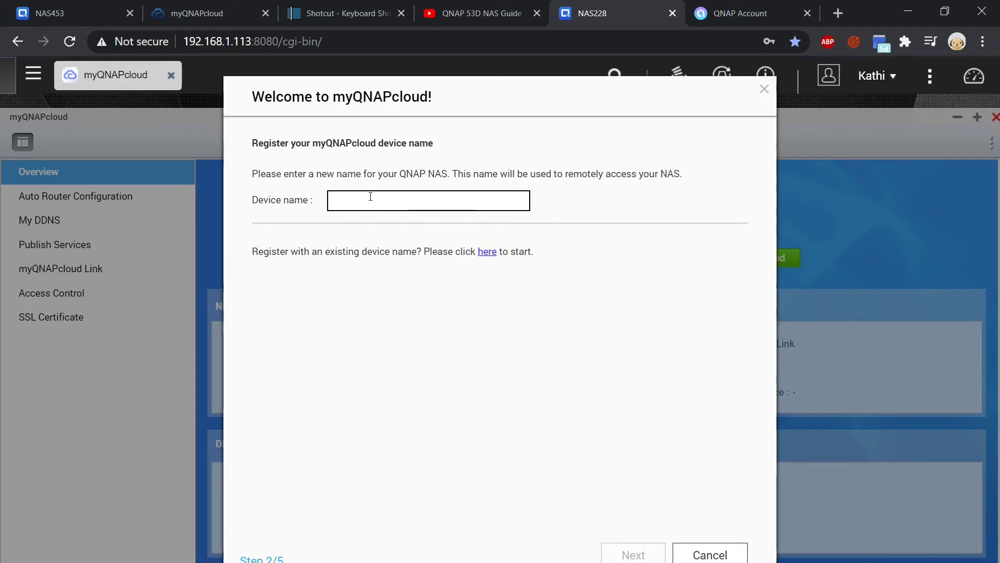
type("KATNAS228")
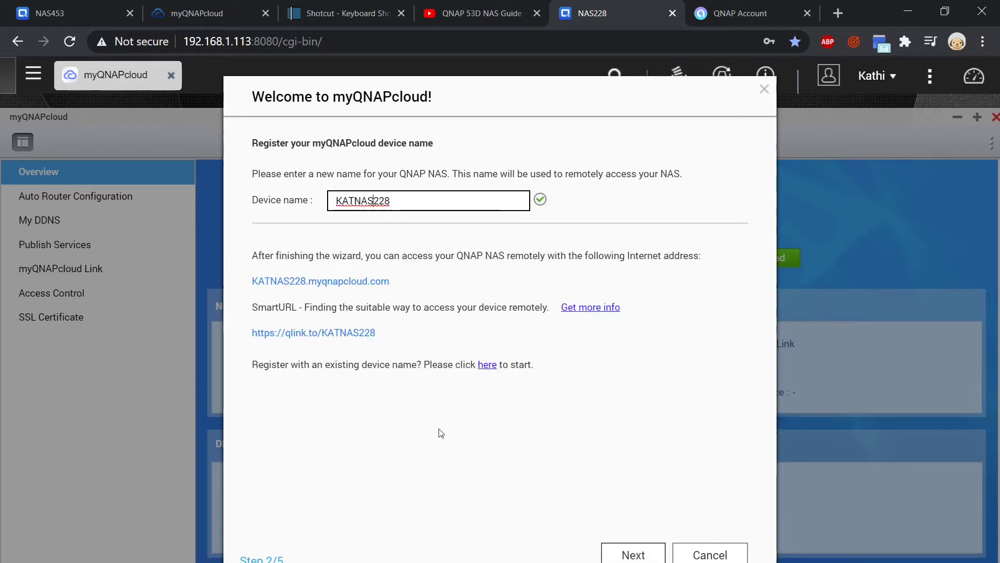
left_click(634, 554)
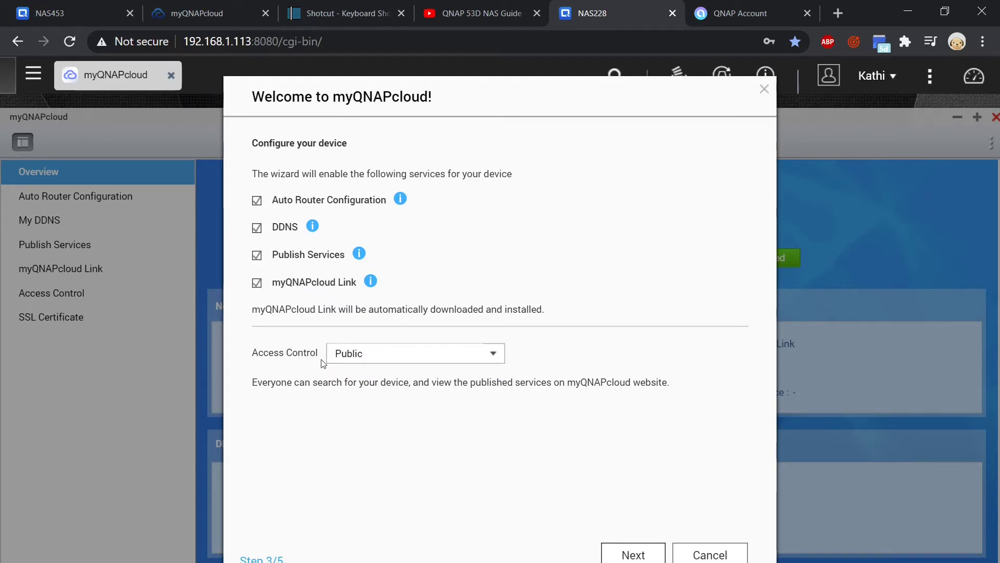
- Keep Public access control and register the NAS with myQNAPcloud
left_click(423, 356)
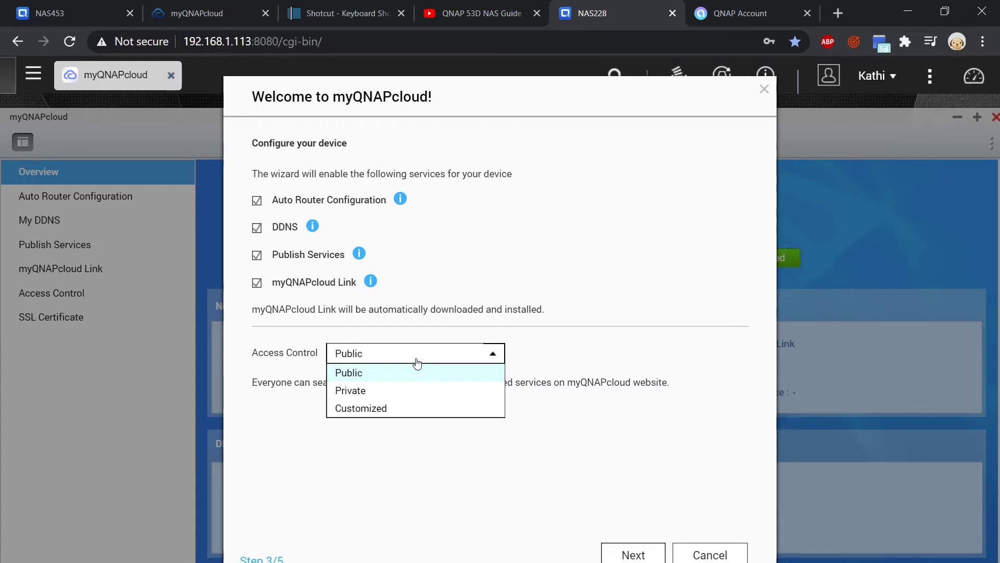
left_click(623, 311)
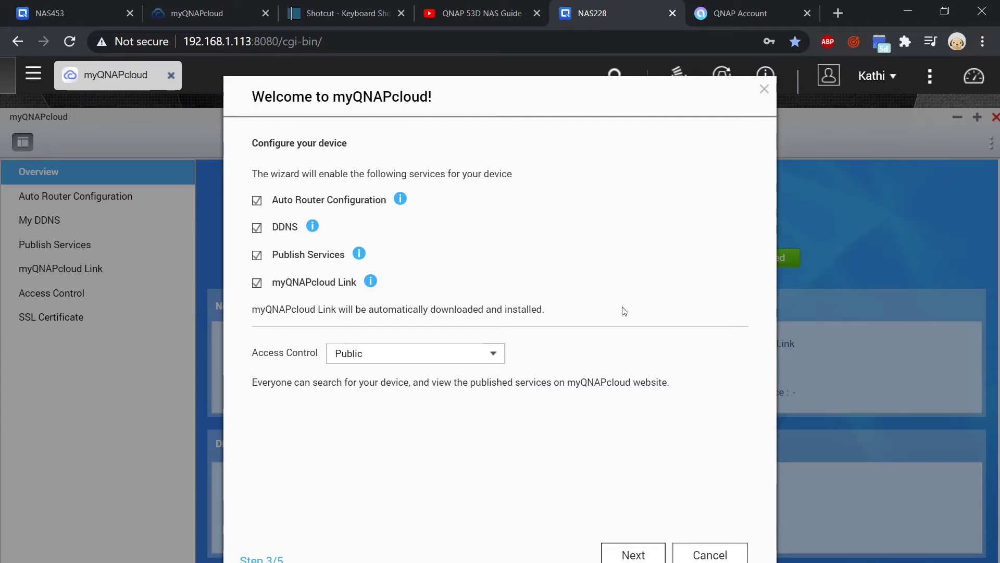
left_click(631, 554)
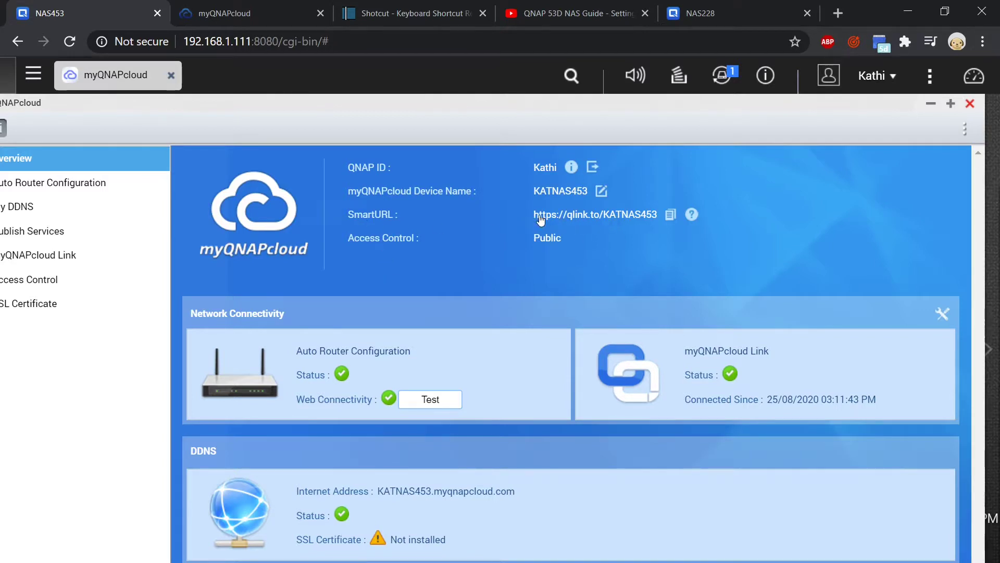
left_click(630, 217)
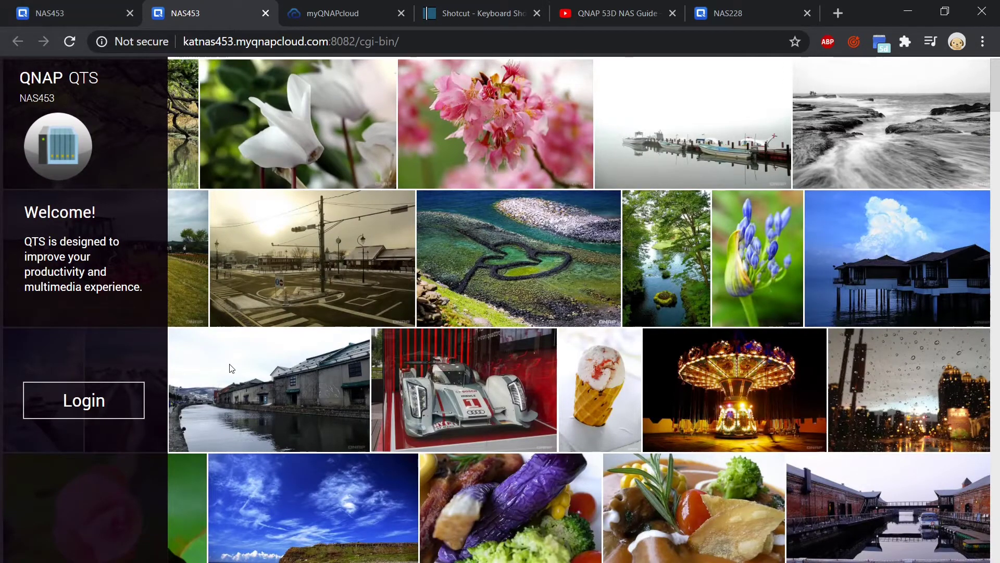
left_click(91, 404)
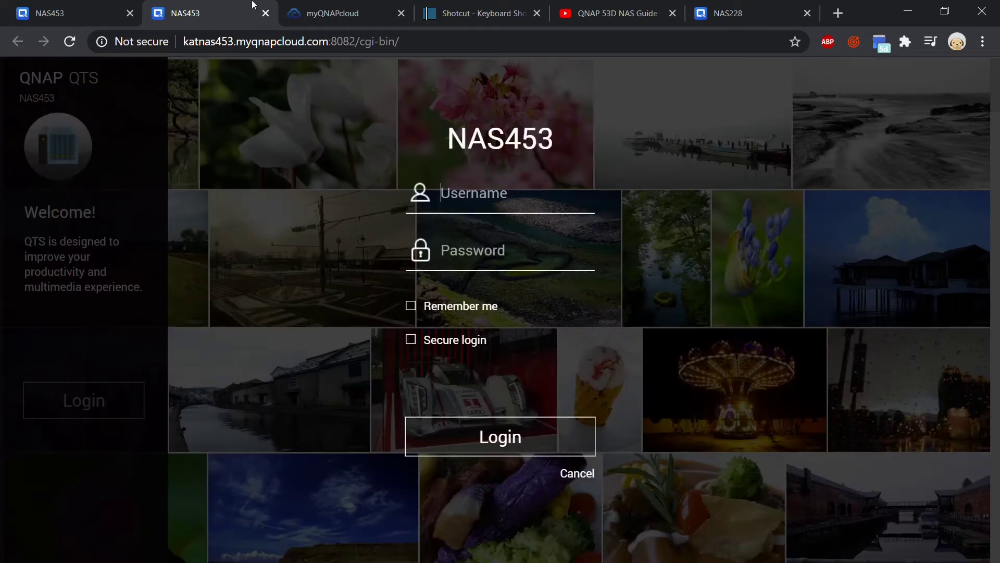
- Close the remote-access browser tab to return to the local NAS453 desktop
left_click(266, 13)
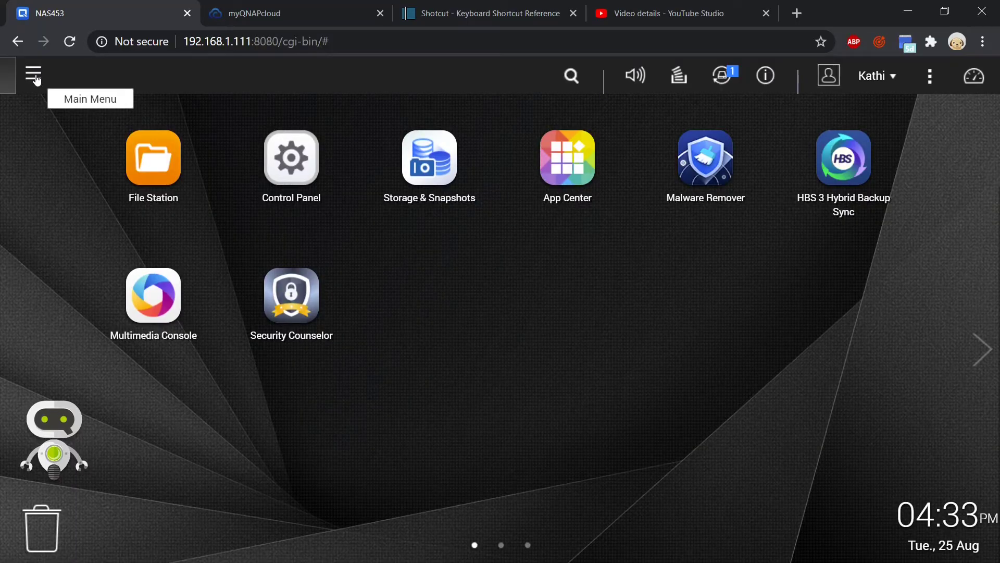
- Open Control Panel and go to Notification Center under System
left_click(42, 76)
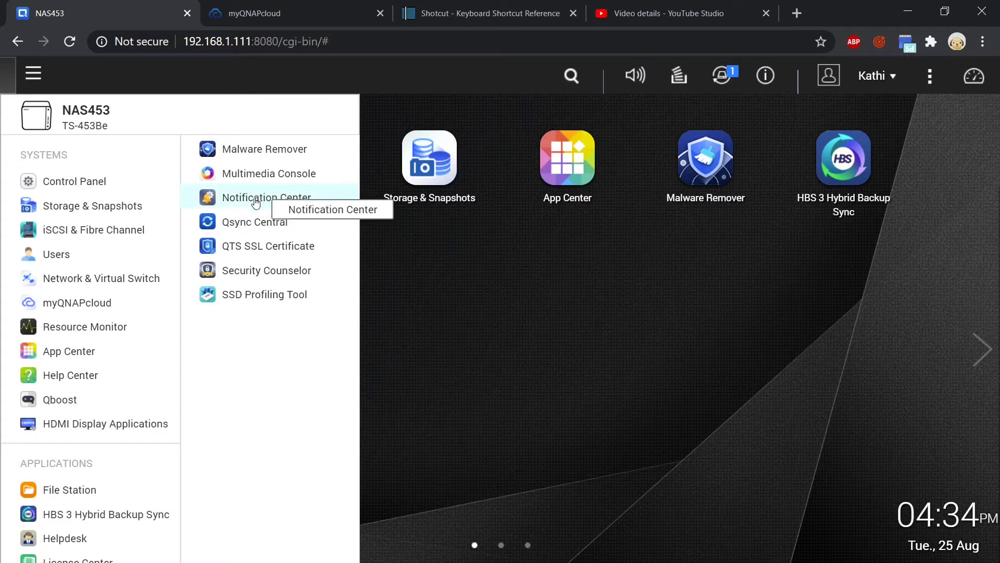
left_click(418, 358)
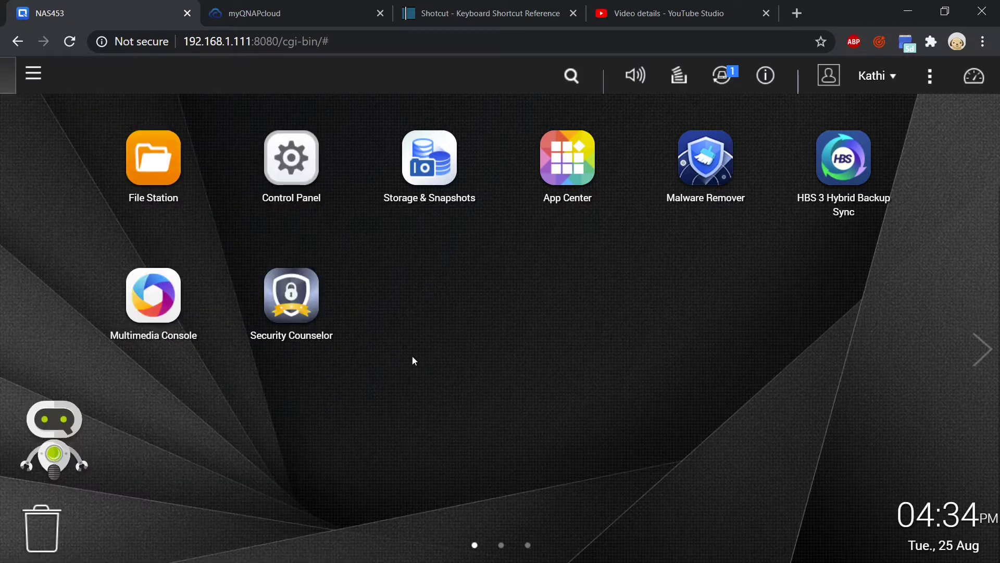
left_click(268, 180)
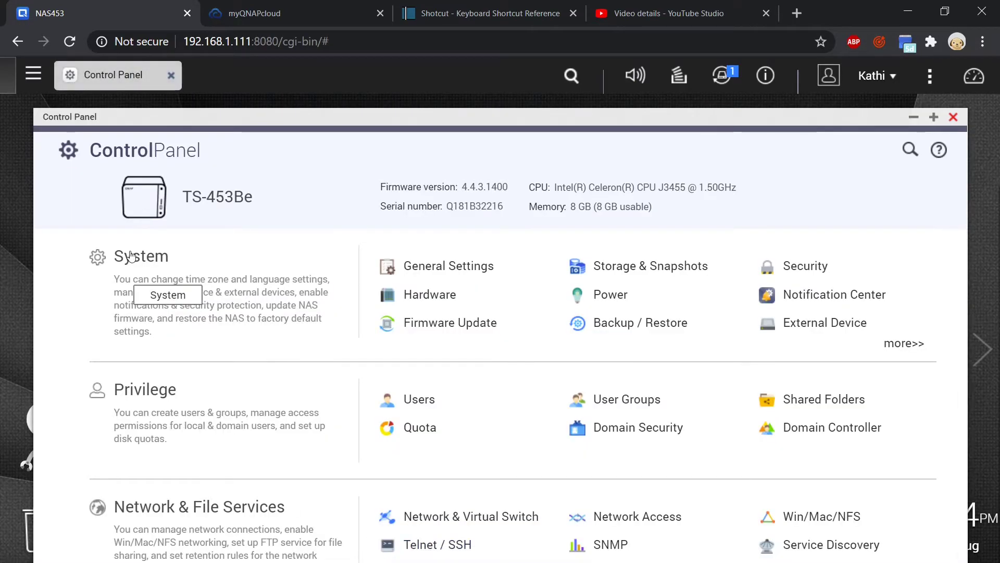
left_click(828, 294)
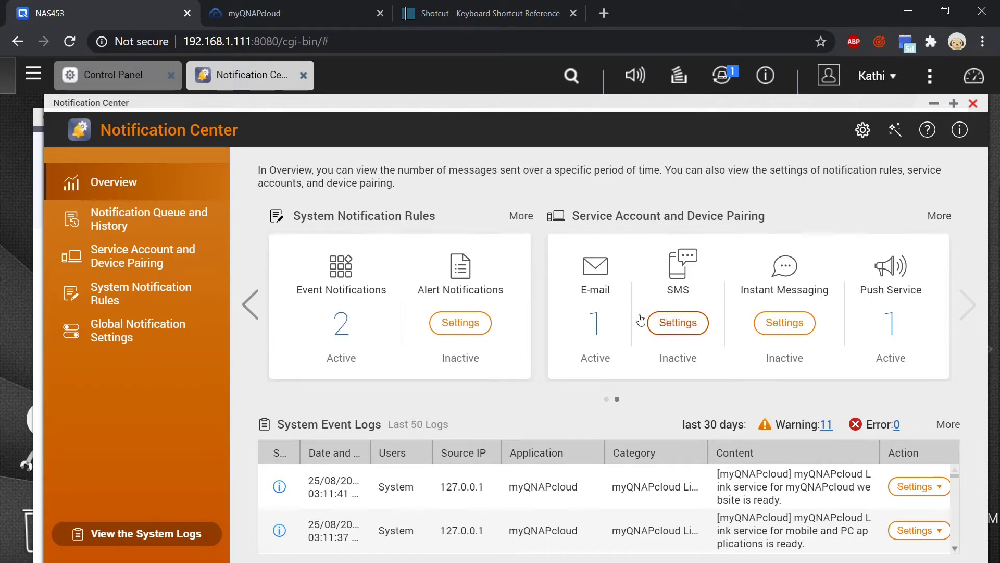
- Review Global Notification Settings, then the e-mail services and SMS introduction under Service Account and Device Pairing
left_click(131, 324)
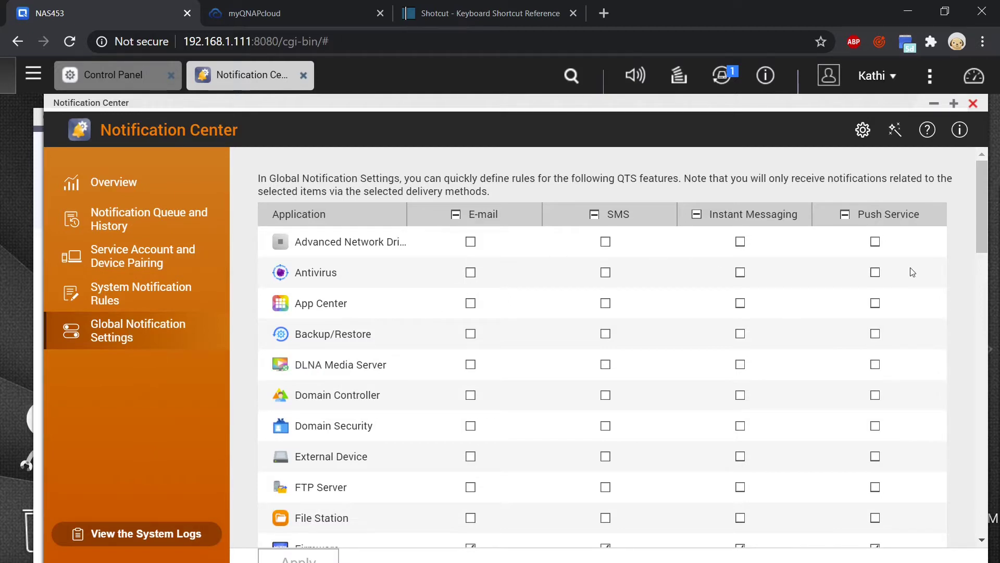
scroll(784, 277, "down", 3)
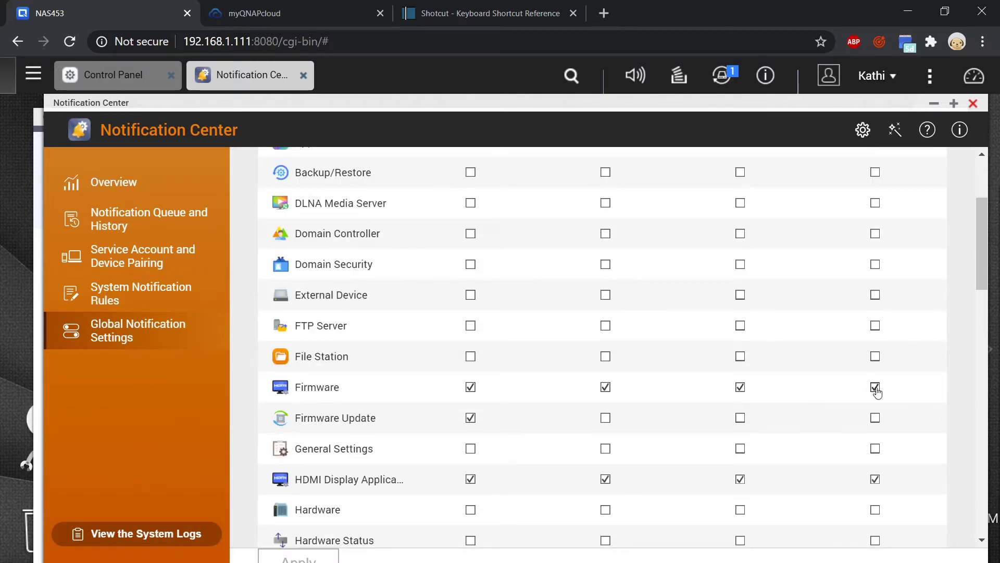
scroll(875, 388, "down", 2)
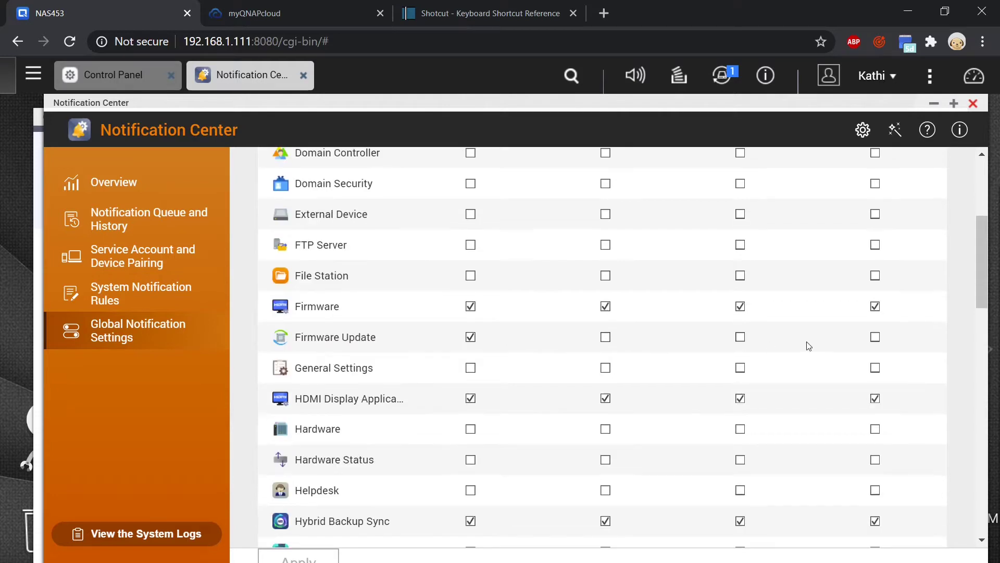
left_click(146, 252)
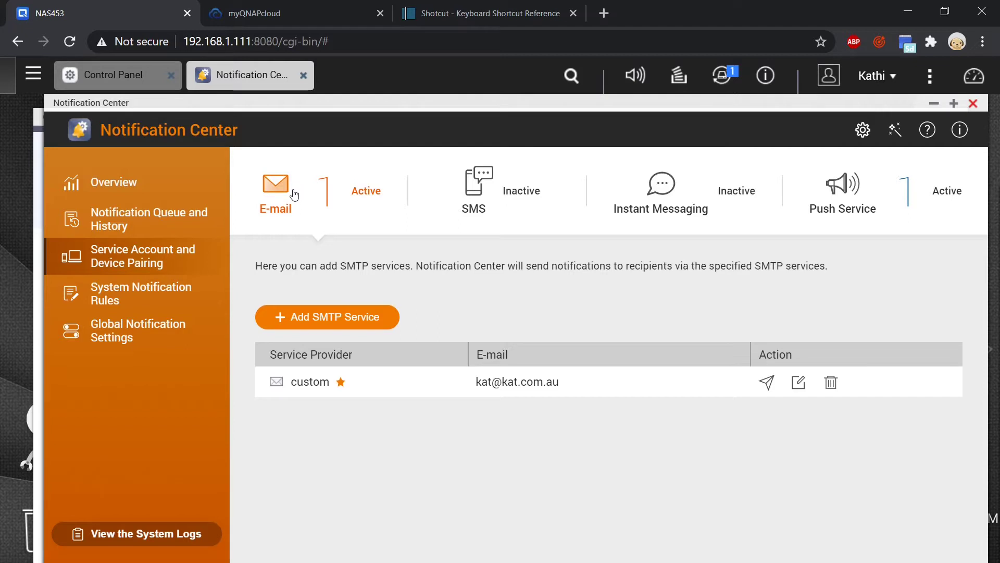
left_click(475, 190)
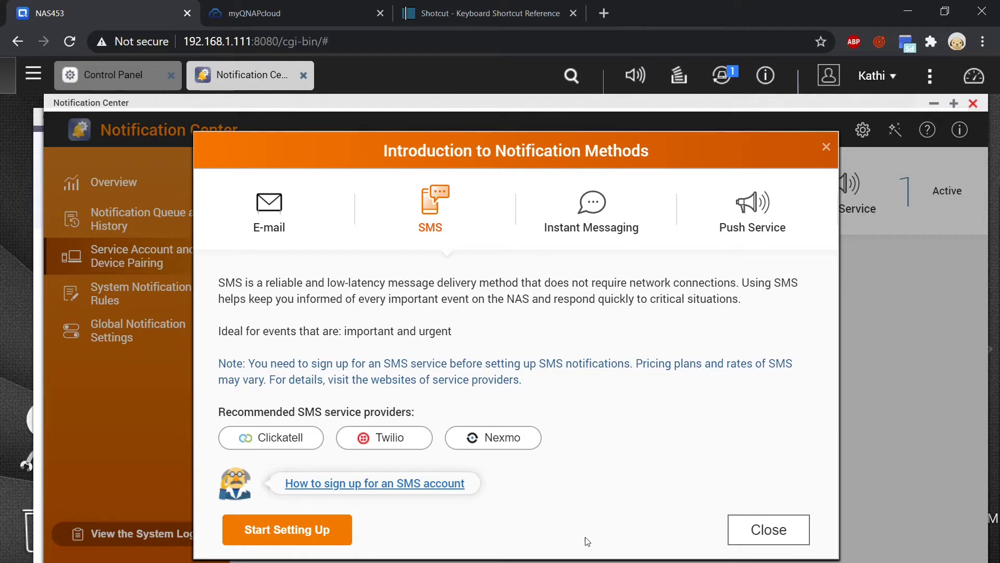
- Browse the Instant Messaging and Push Service tabs, then go to System Notification Rules
key("Escape")
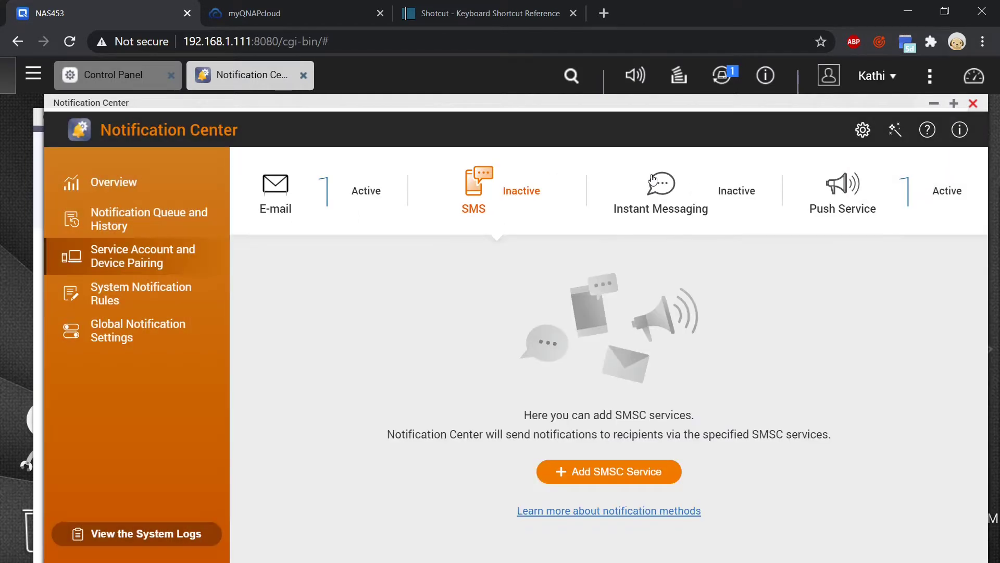
left_click(646, 189)
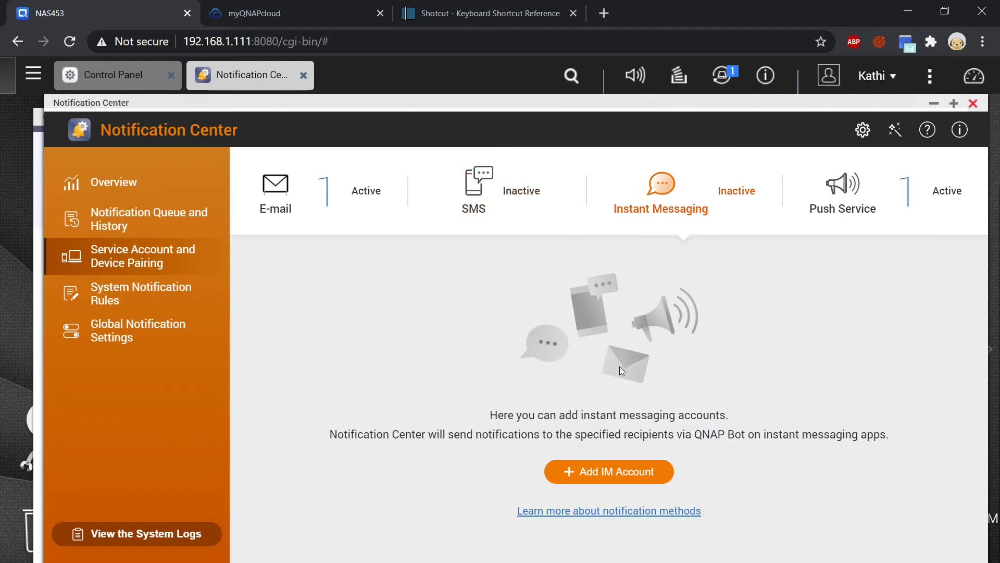
left_click(842, 194)
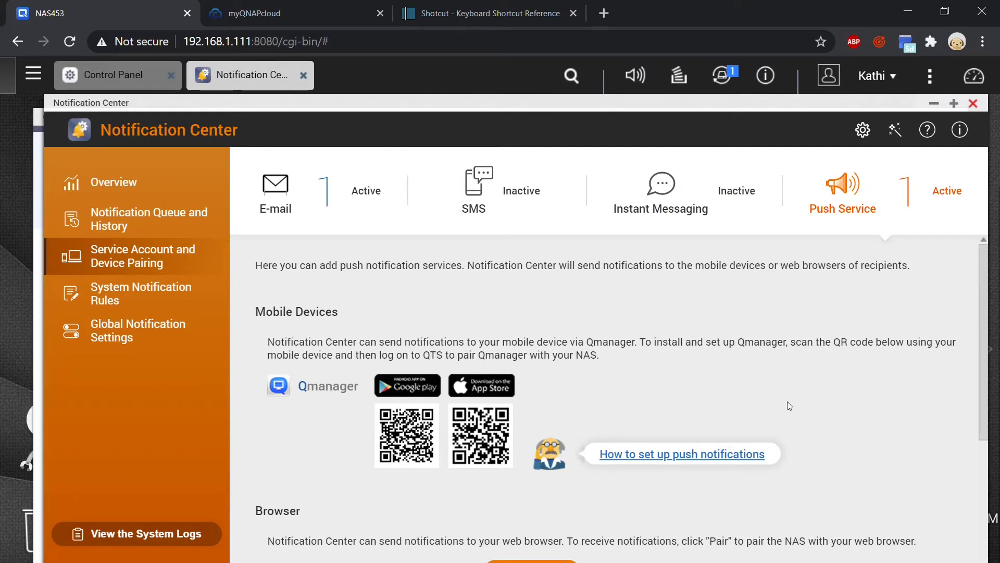
left_click(120, 294)
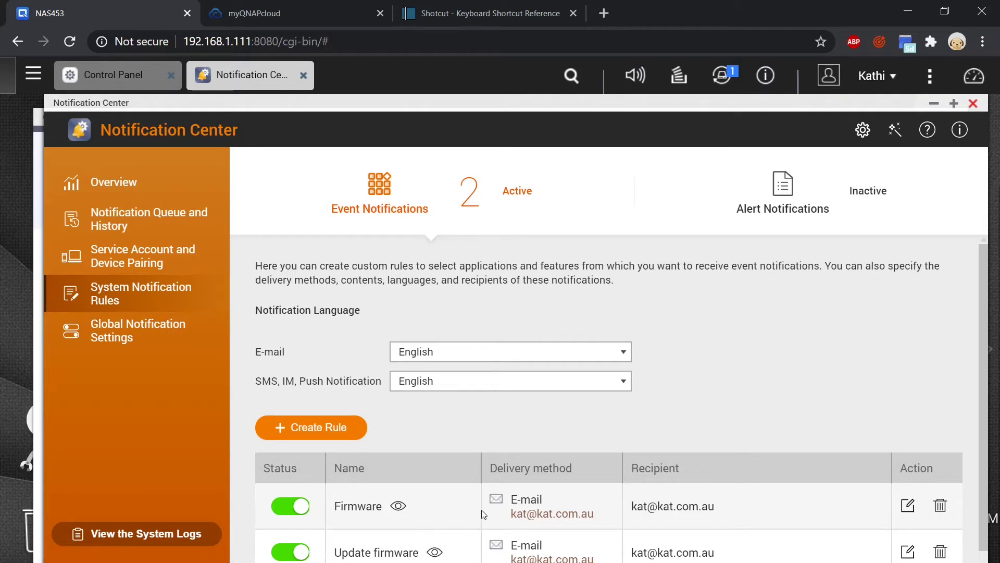
- Create event rule 'Rule - 1' covering only Firmware Update events
left_click(319, 429)
left_click(373, 290)
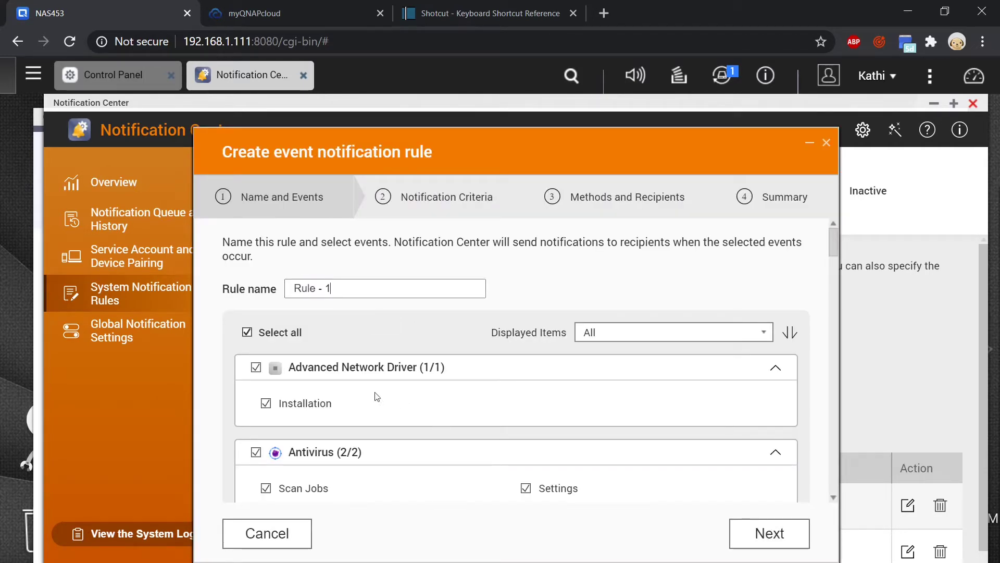
left_click(246, 333)
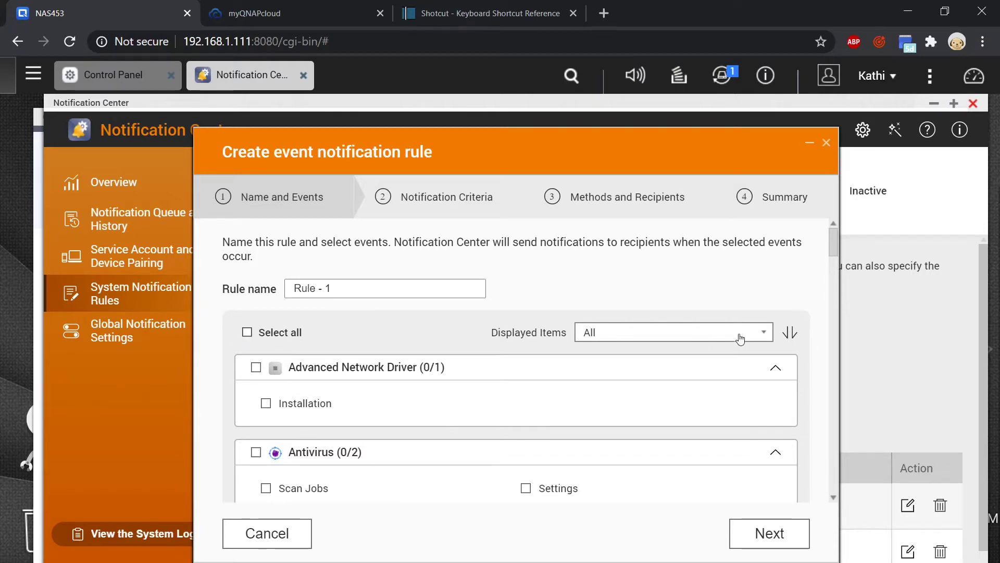
left_click(764, 333)
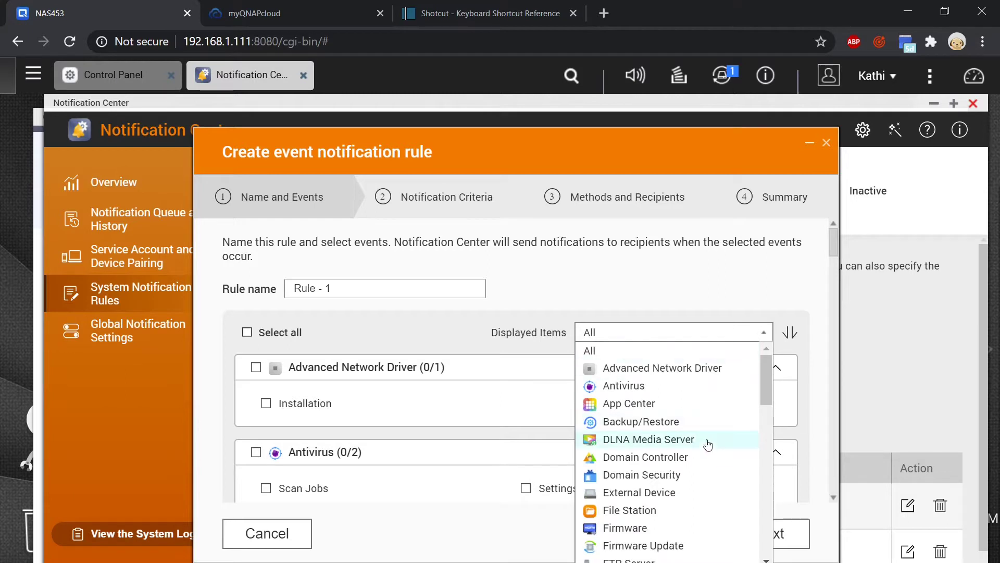
scroll(689, 490, "down", 2)
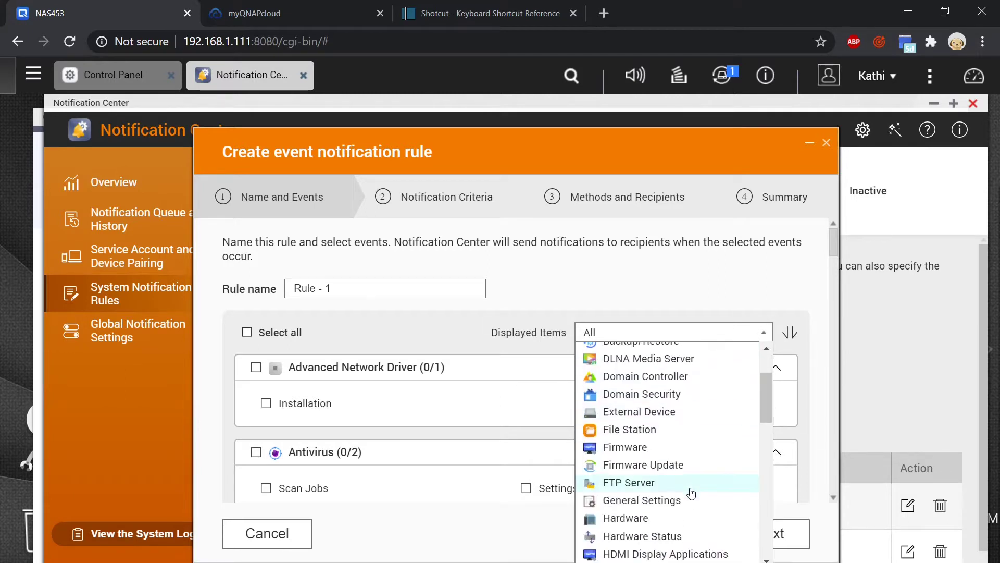
left_click(661, 465)
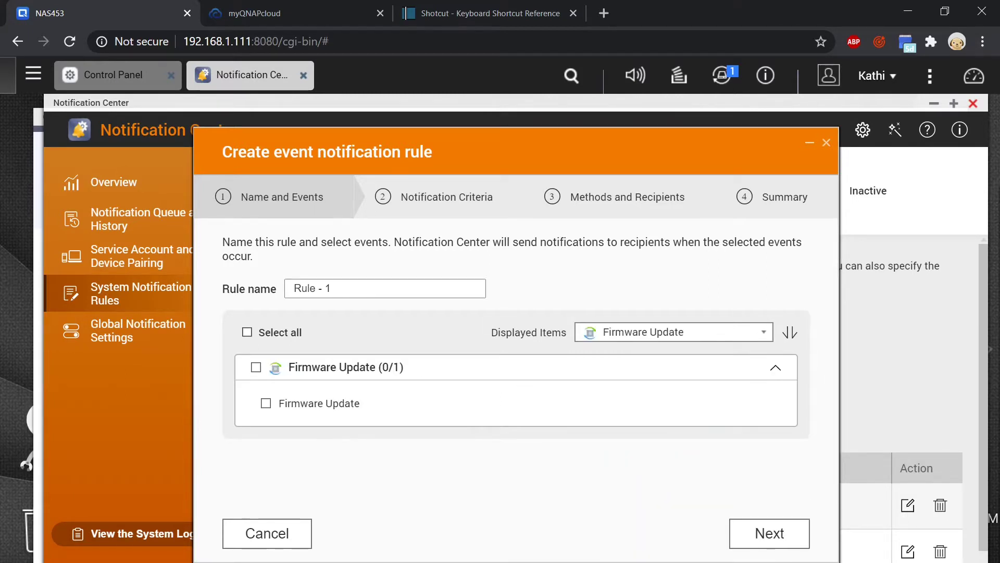
left_click(256, 368)
left_click(776, 534)
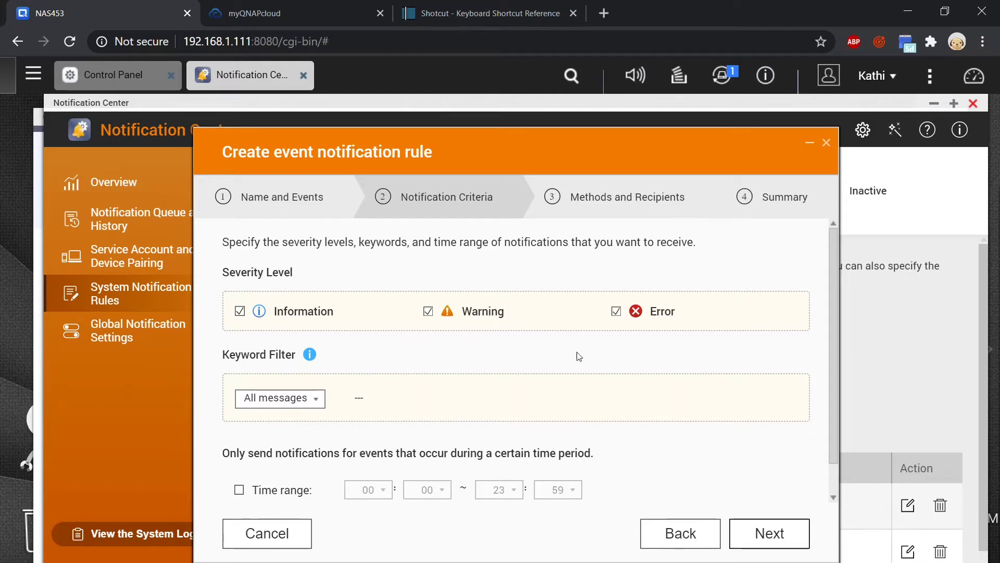
- Set the rule's keyword filter to include 'update' and continue to delivery methods
left_click(320, 401)
left_click(287, 435)
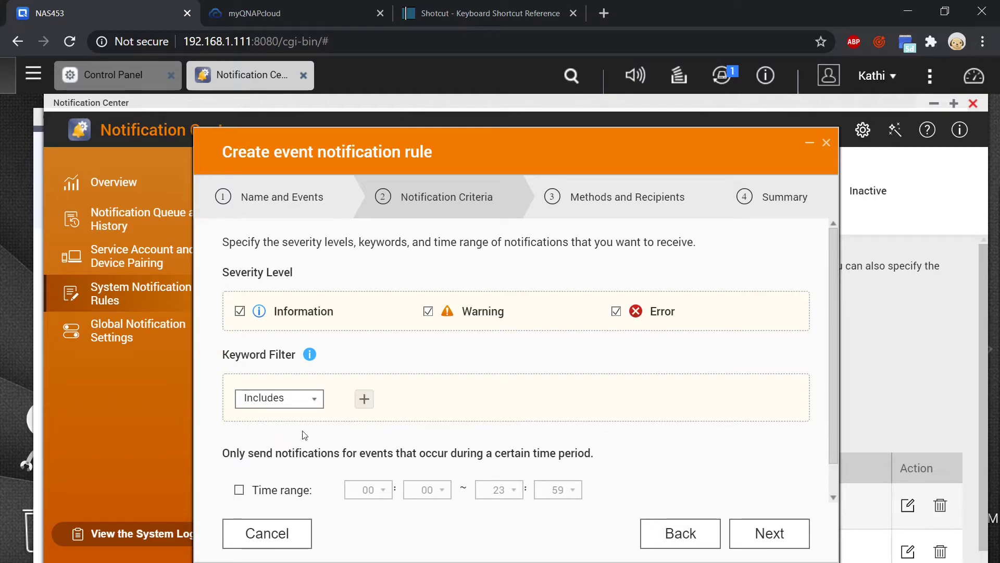
left_click(363, 399)
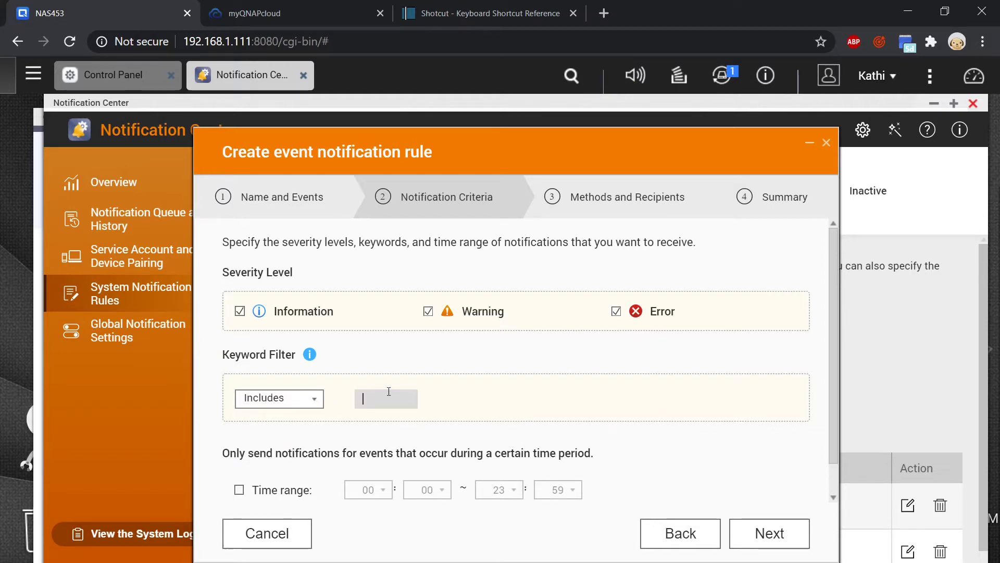
type("update")
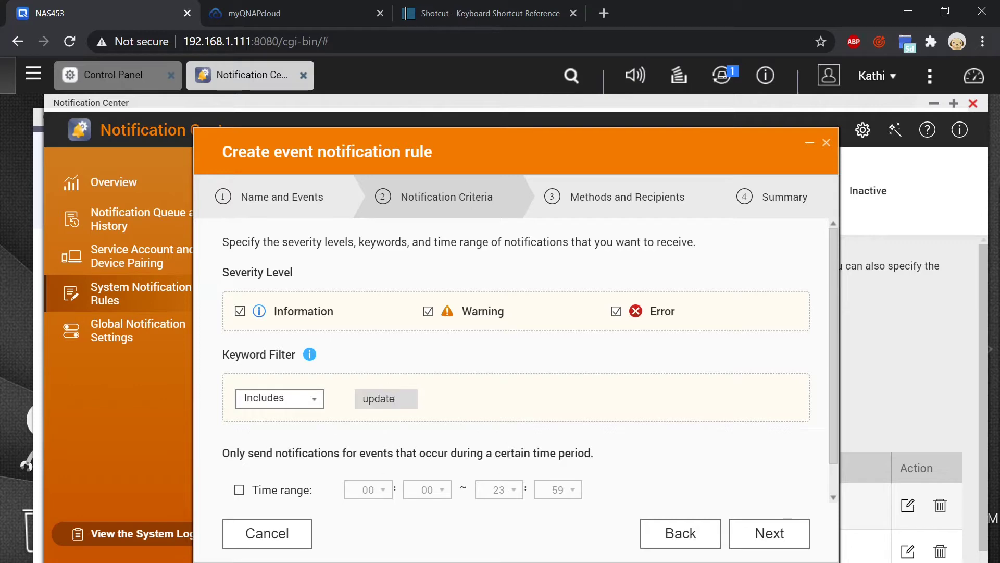
left_click(776, 536)
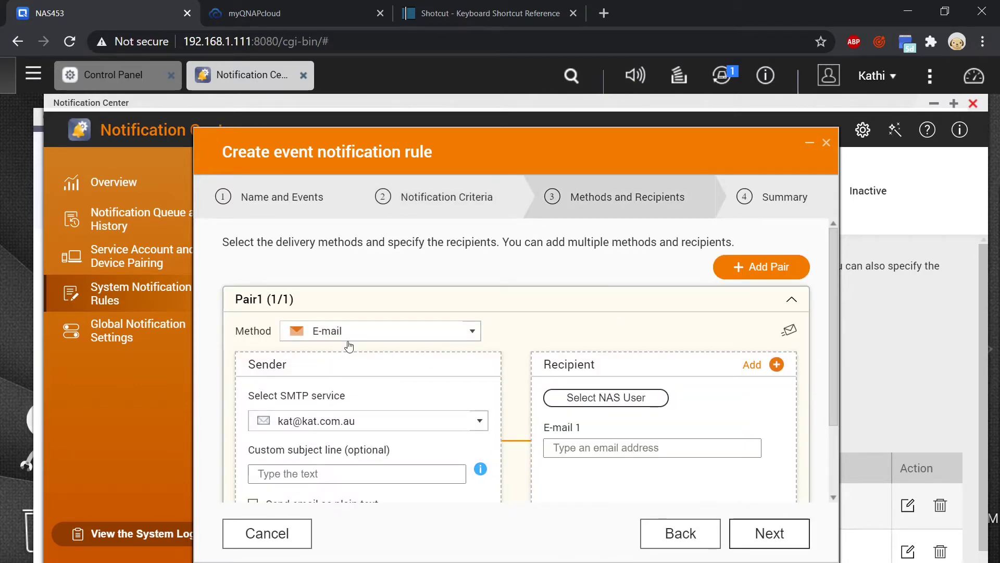
- Set the rule's delivery method to E-mail, using the saved address as the E-mail 1 recipient
left_click(474, 335)
left_click(467, 334)
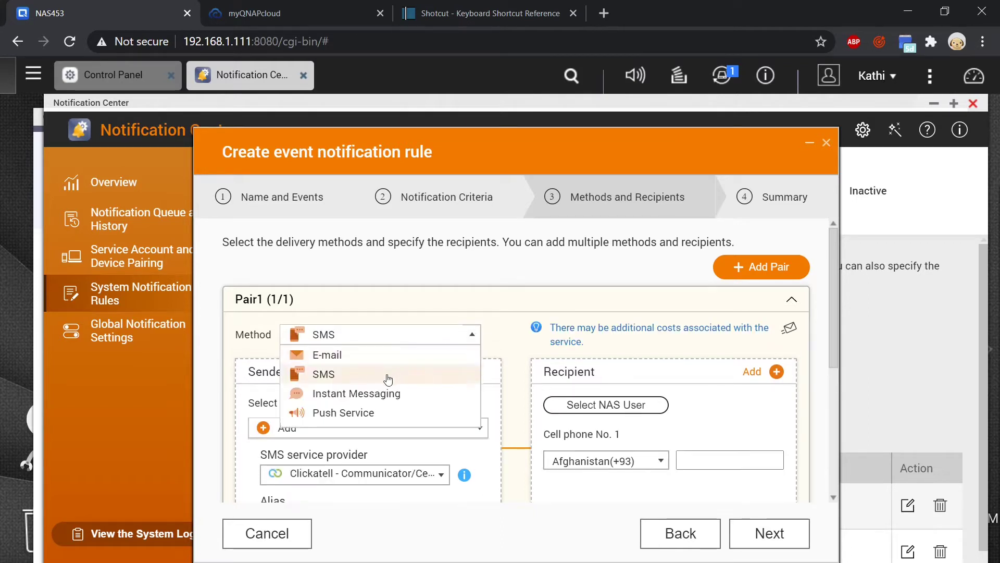
left_click(366, 391)
left_click(474, 331)
left_click(364, 352)
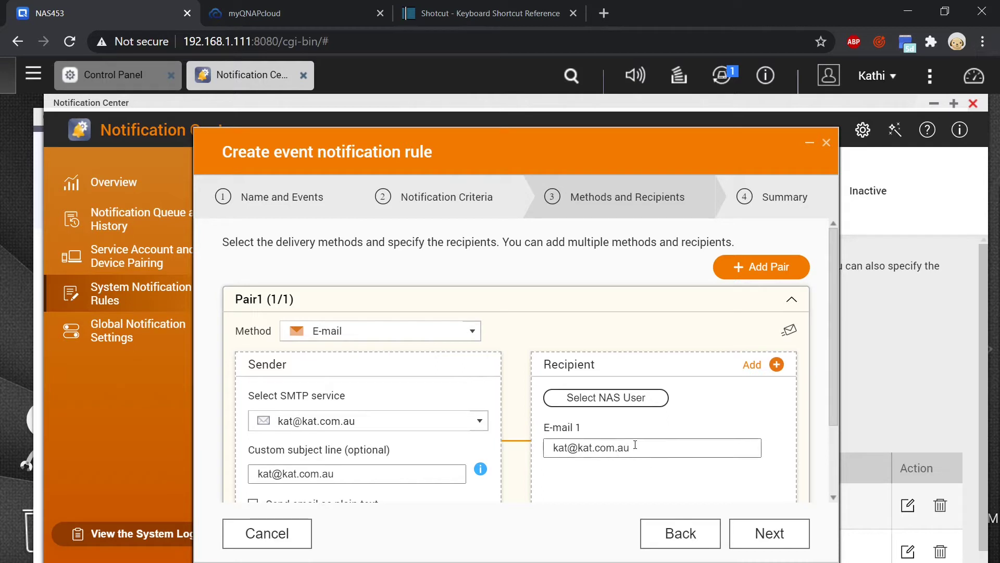
left_click(658, 449)
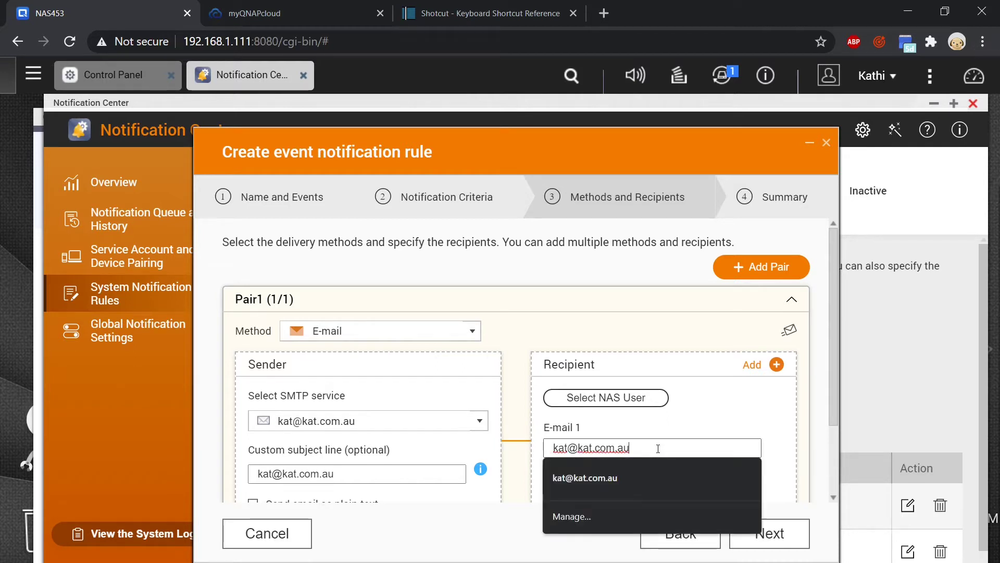
left_click(612, 481)
- Review the summary and finish, saving Rule - 1, then open it for editing
scroll(693, 443, "down", 2)
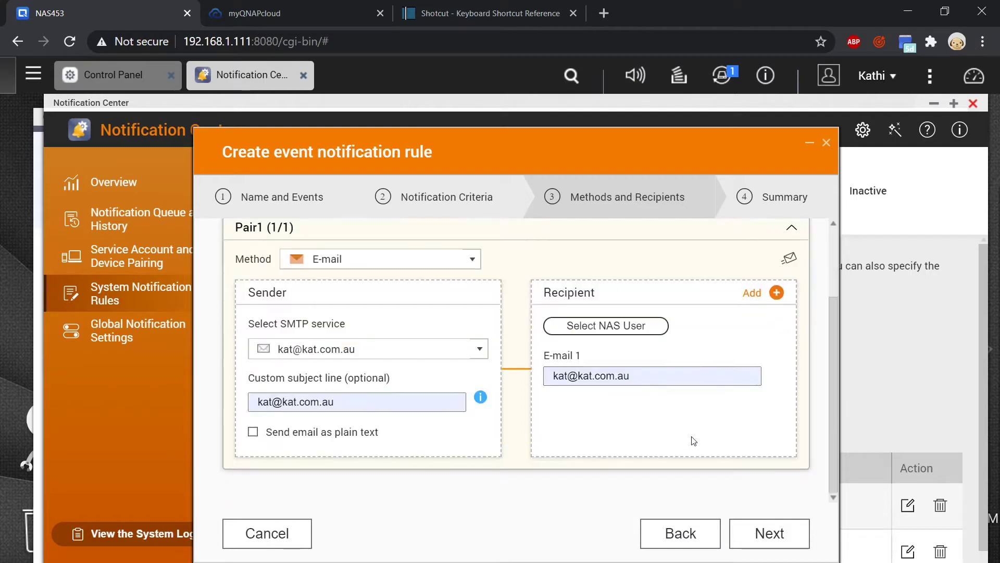
left_click(769, 534)
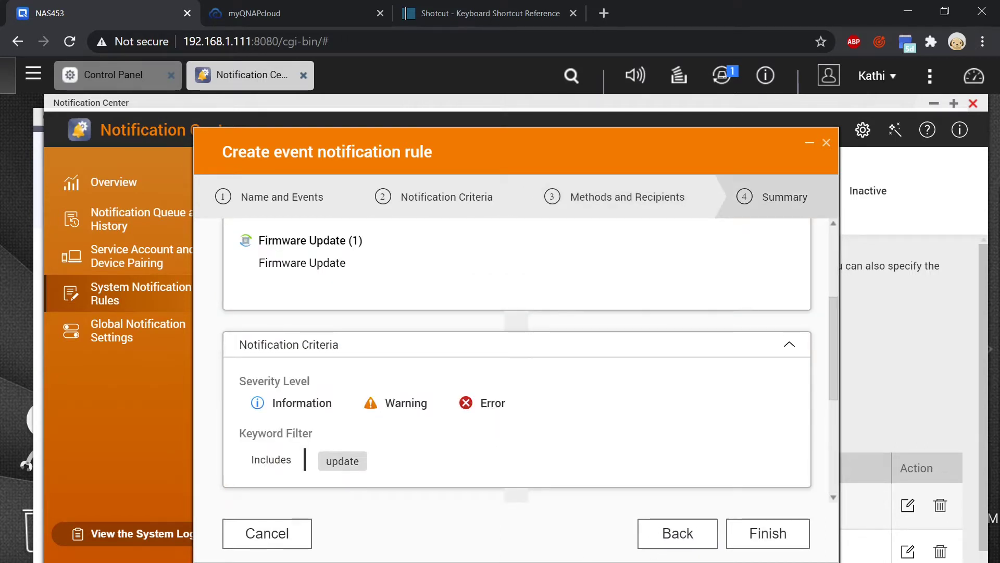
left_click(766, 534)
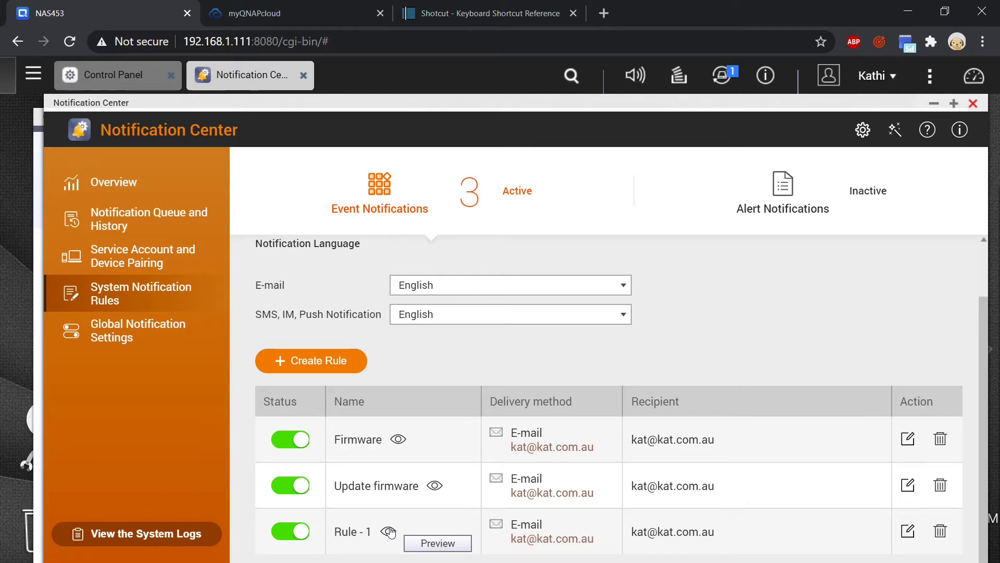
left_click(909, 530)
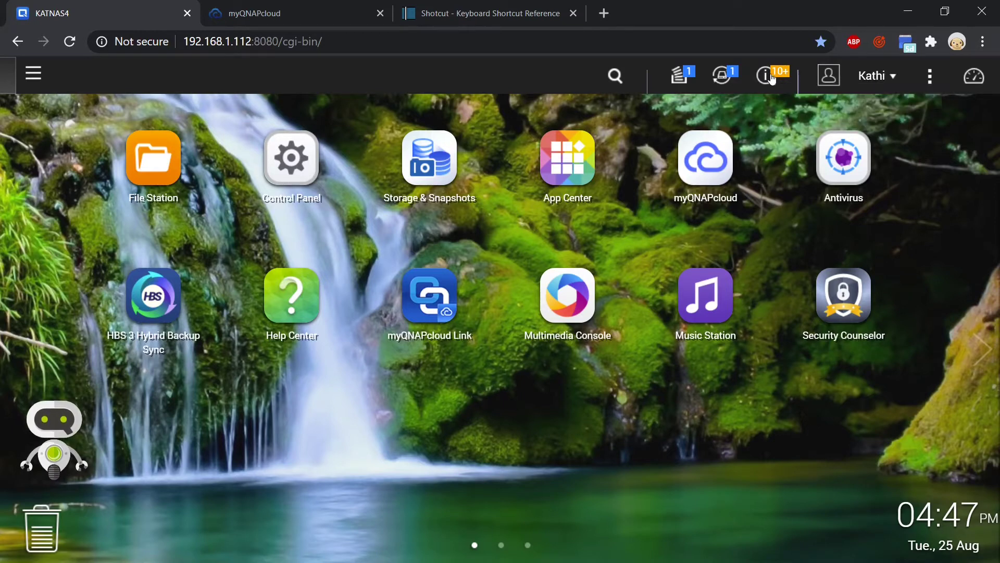
- Show the second NAS's latest event notifications, including antivirus, IP block-list and malware scan entries
mouse_move(763, 78)
left_click(783, 78)
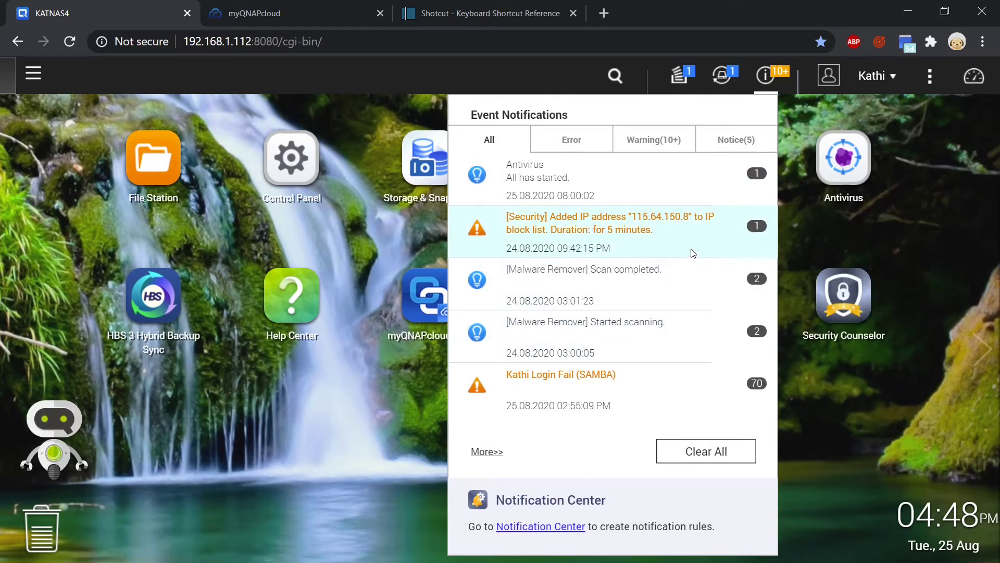
- Review the IP block-list security warning in System Logs, then close that window
left_click(474, 232)
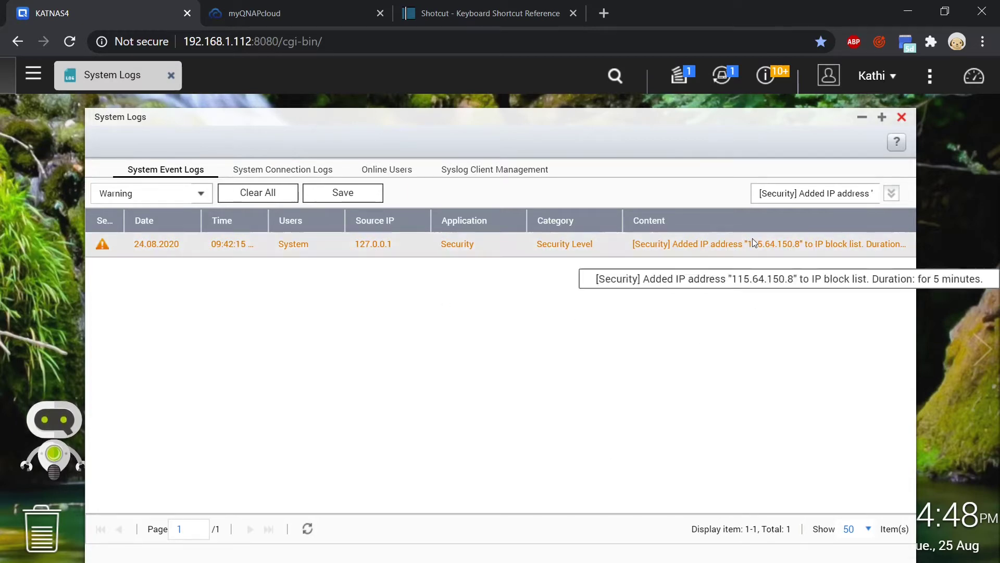
left_click(901, 117)
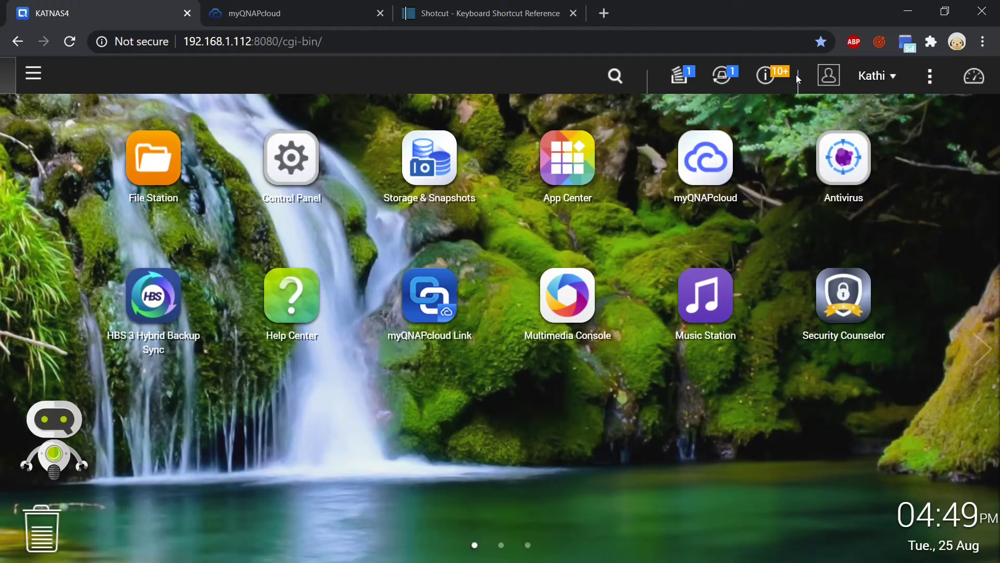